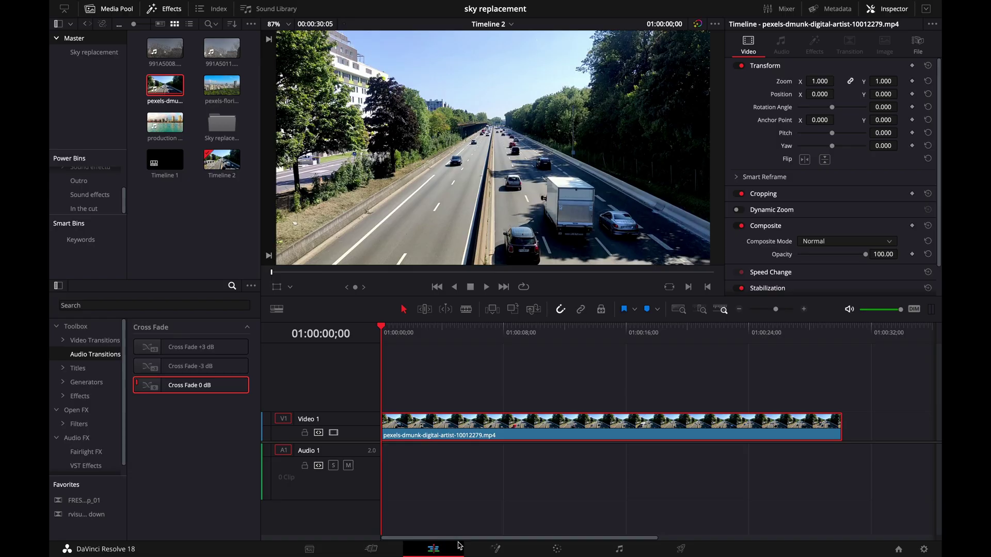
Switch to the Color page to grade the highway clip.
click(559, 550)
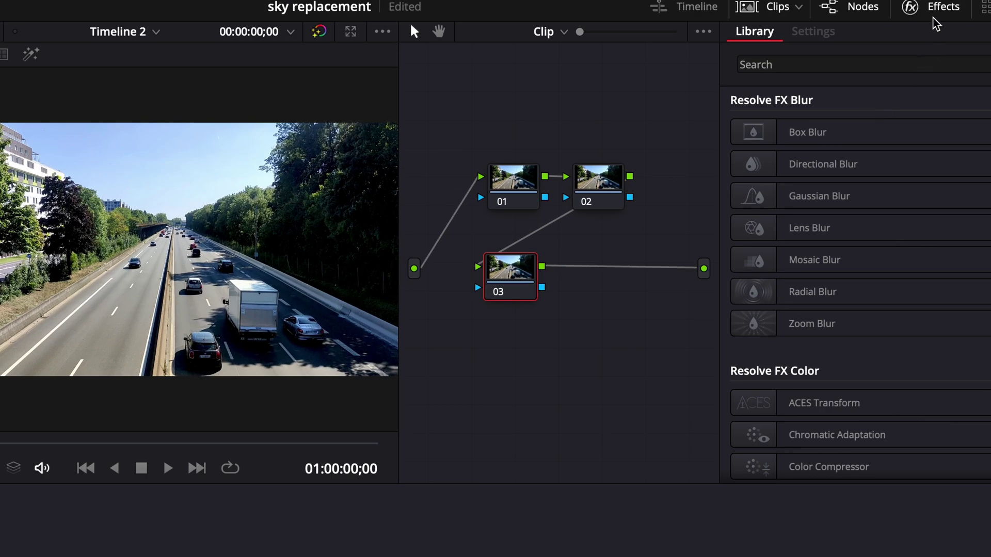
Search the effects library for 'sky' to find Sky Replacement under Resolve FX Stylize.
click(936, 17)
click(936, 17)
click(868, 62)
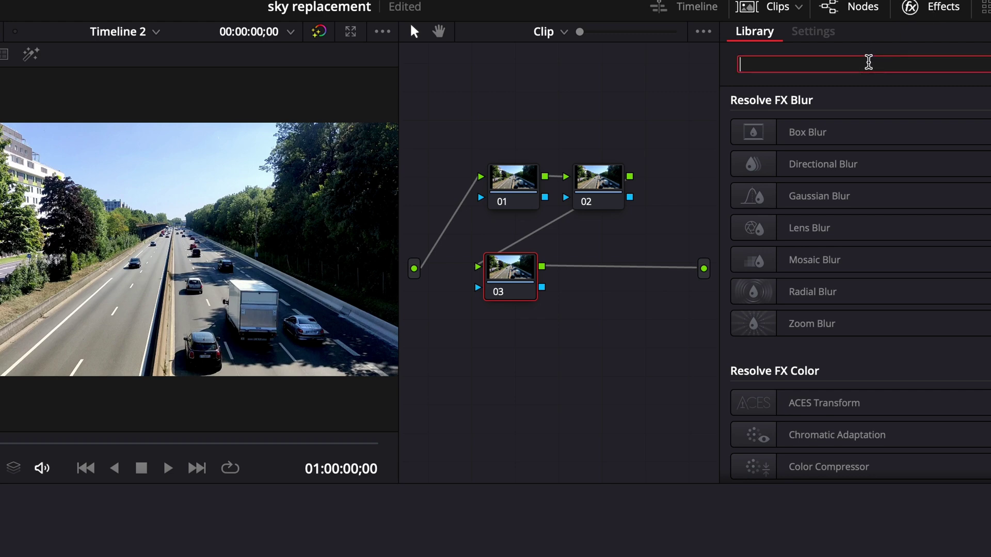
text(sky)
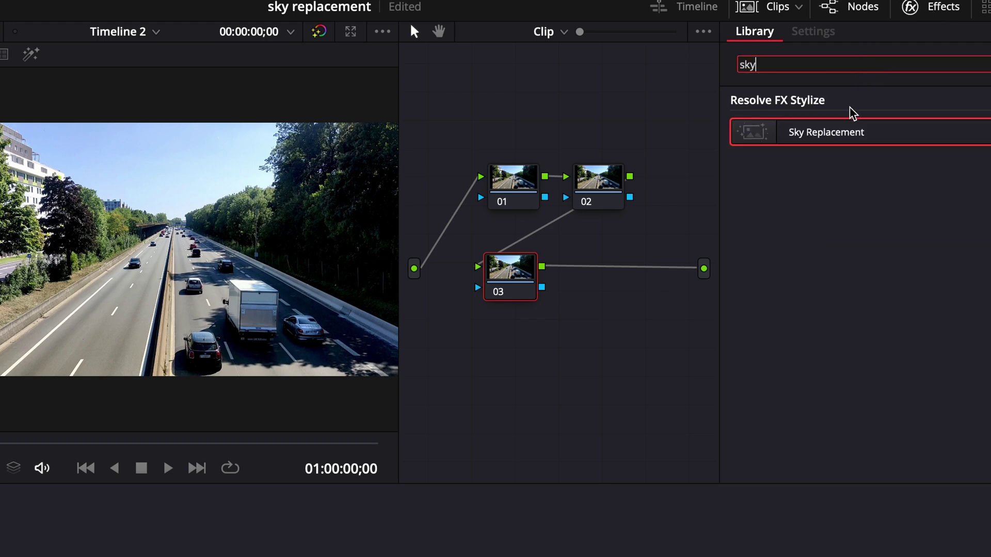
Place a Sky Replacement node after node 03, wiring node 03 into it and it into the output.
drag(836, 133, 630, 324)
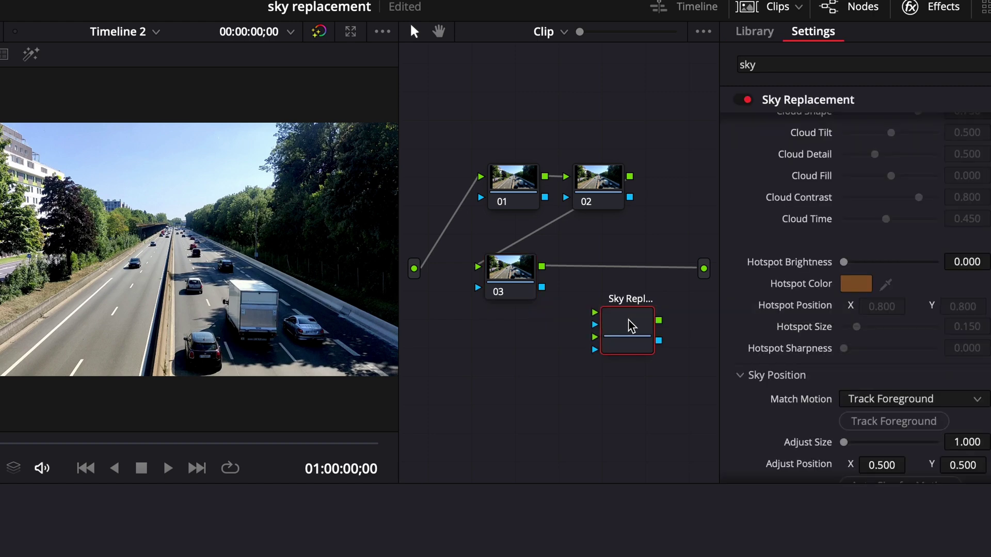
drag(627, 267, 617, 270)
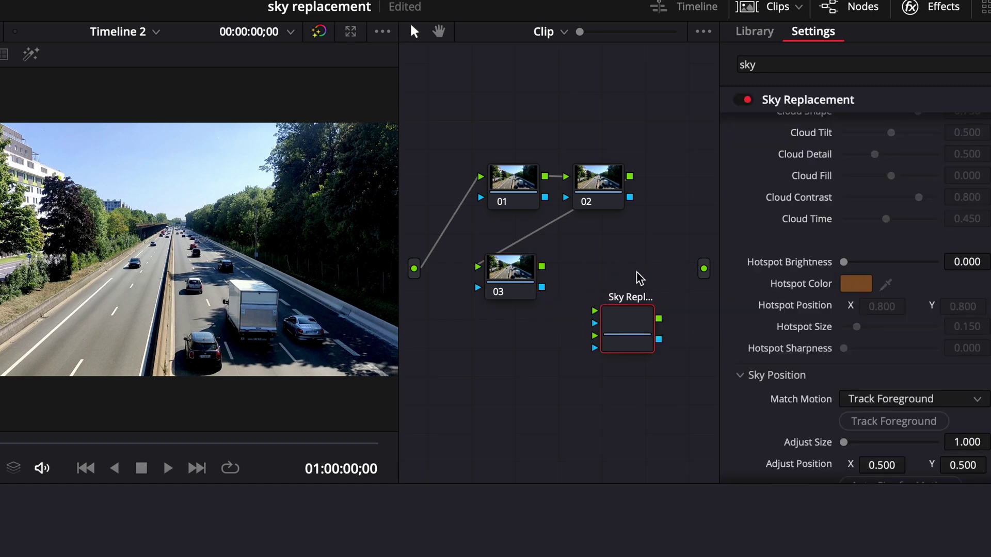
drag(634, 330, 673, 330)
drag(542, 267, 633, 311)
drag(698, 321, 704, 270)
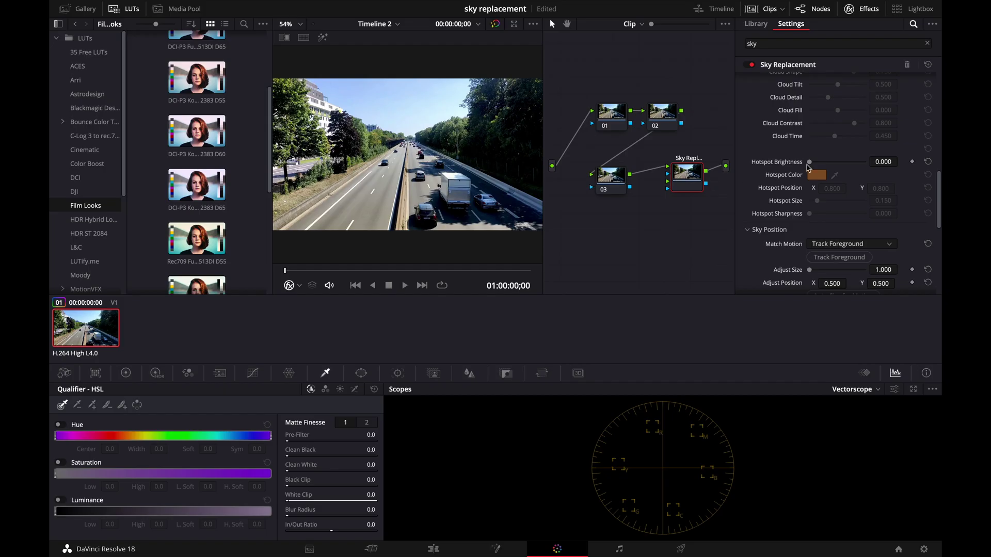
scroll(808, 168, up, 10)
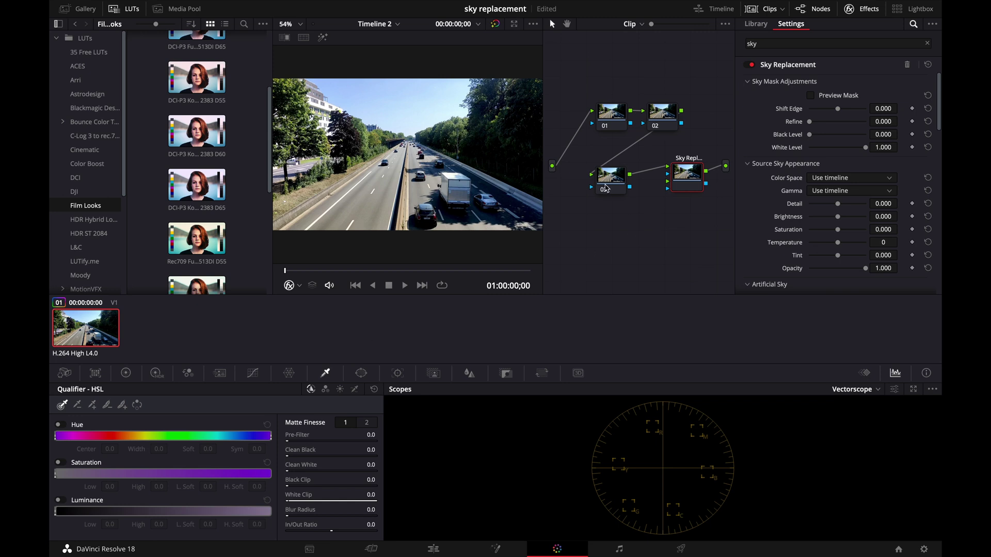
click(606, 189)
Key the sky on node 03 with a 3D qualifier stroke and feed that key into Sky Replacement.
drag(686, 180, 664, 181)
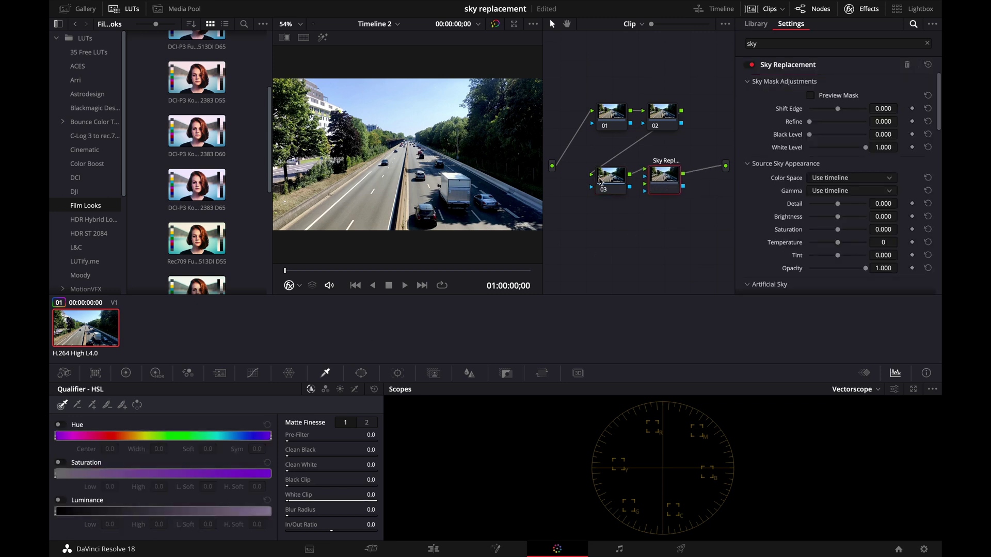
click(600, 181)
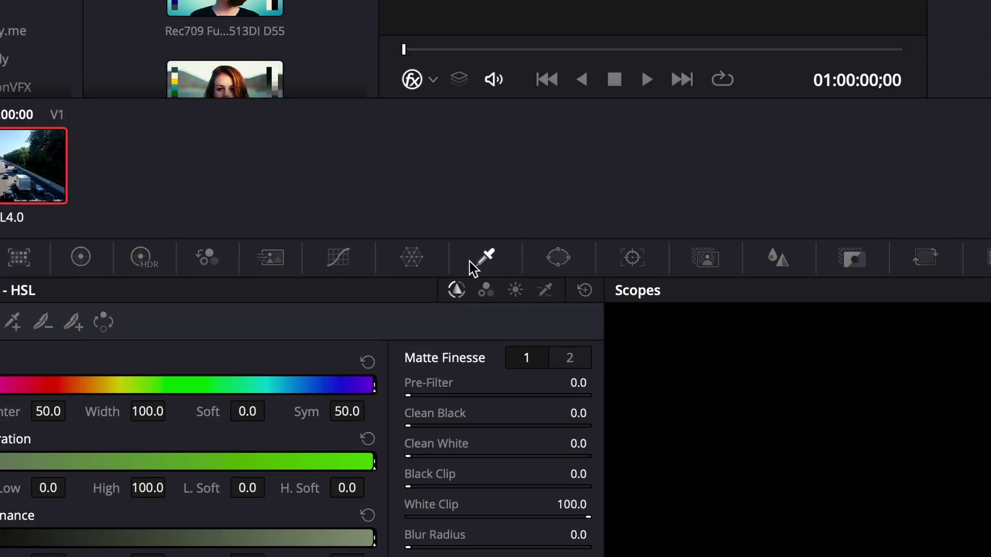
click(545, 294)
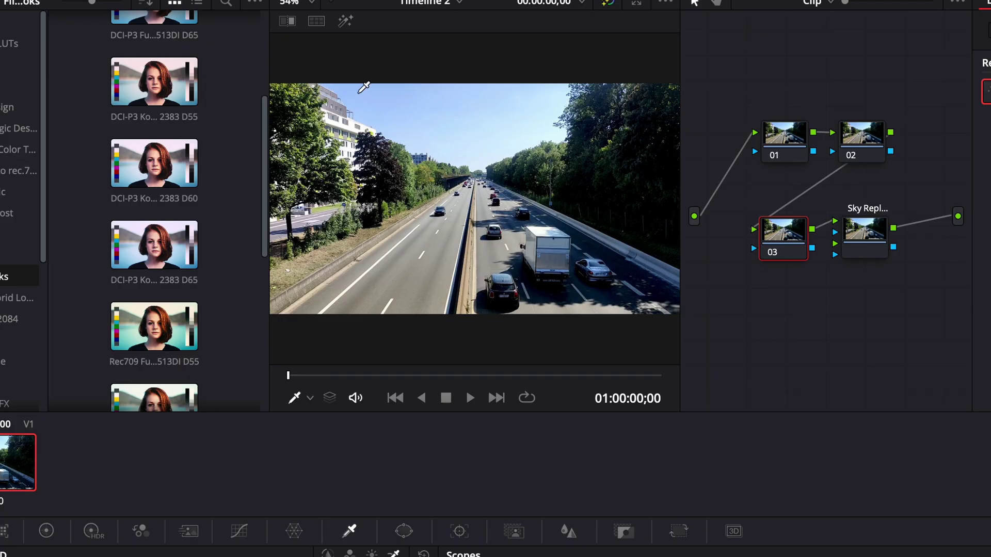
mouse_move(357, 92)
mouse_down()
mouse_move(482, 142)
mouse_move(522, 132)
mouse_move(555, 88)
mouse_up()
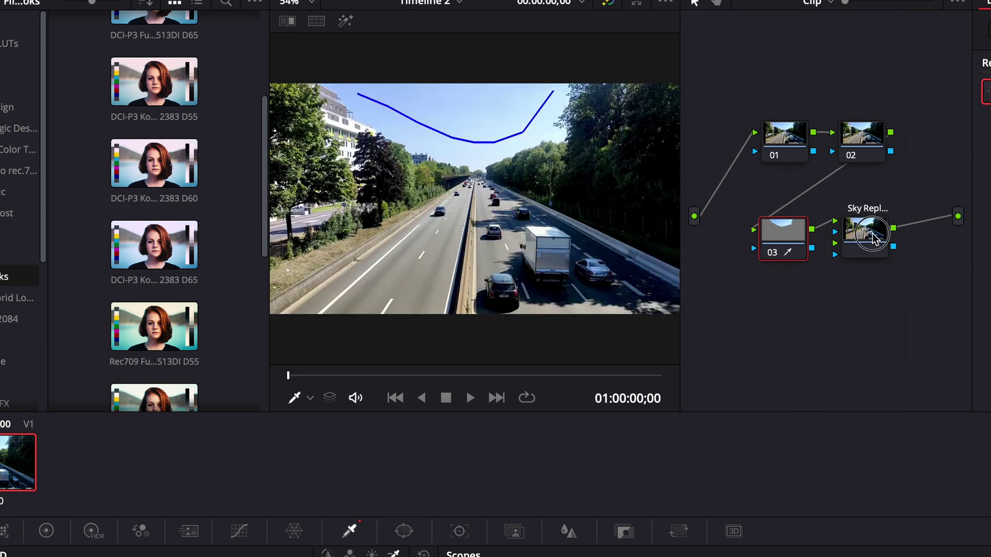
drag(865, 243, 887, 244)
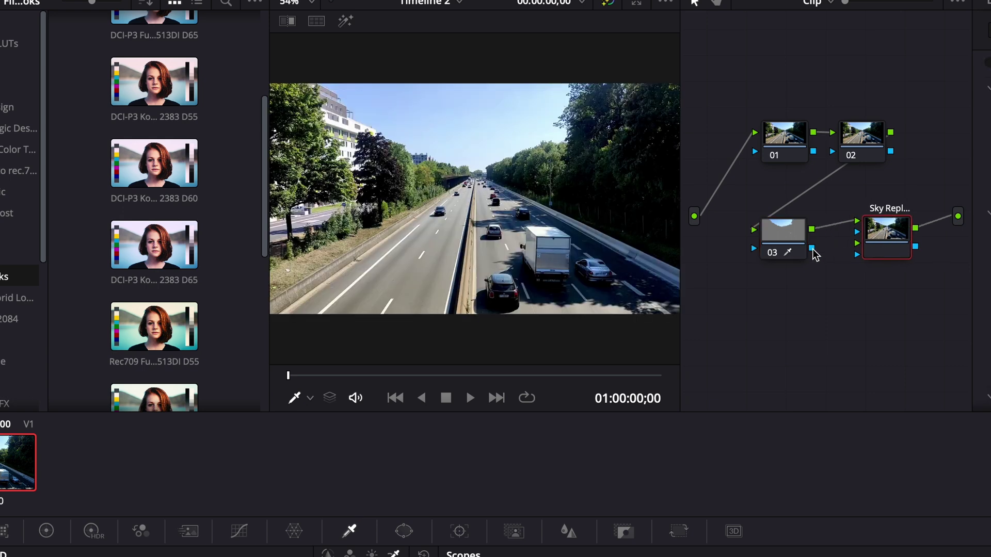
drag(814, 253, 864, 231)
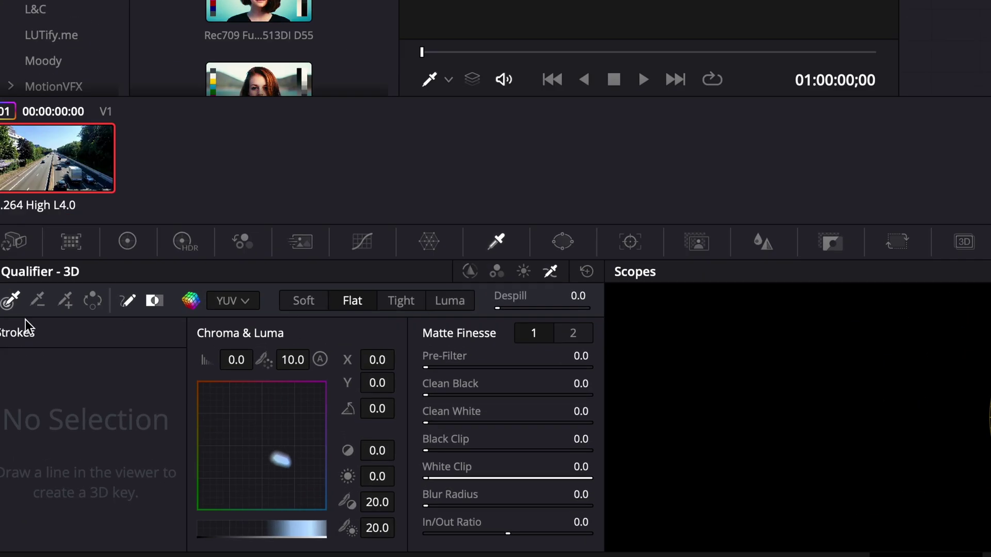
Use Picker Add on node 03 to include the remaining sky near the horizon in the key.
click(66, 303)
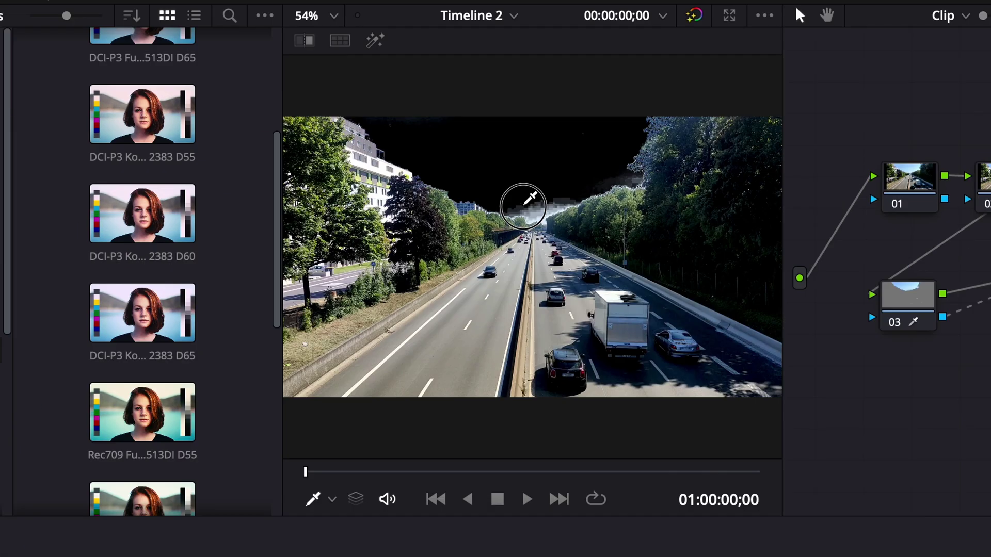
click(904, 292)
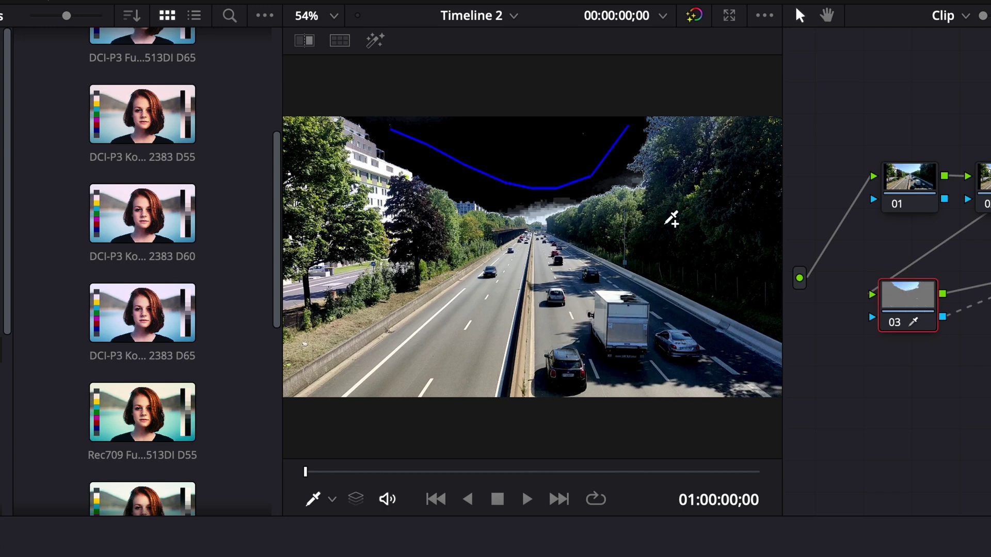
mouse_move(530, 209)
mouse_down()
mouse_move(543, 216)
mouse_move(521, 206)
mouse_move(553, 205)
mouse_up()
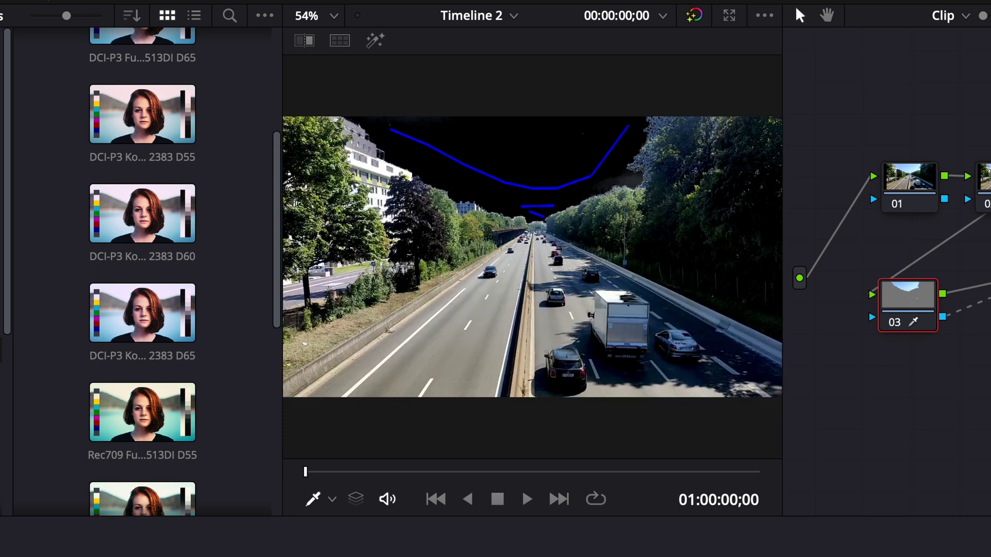
key(Escape)
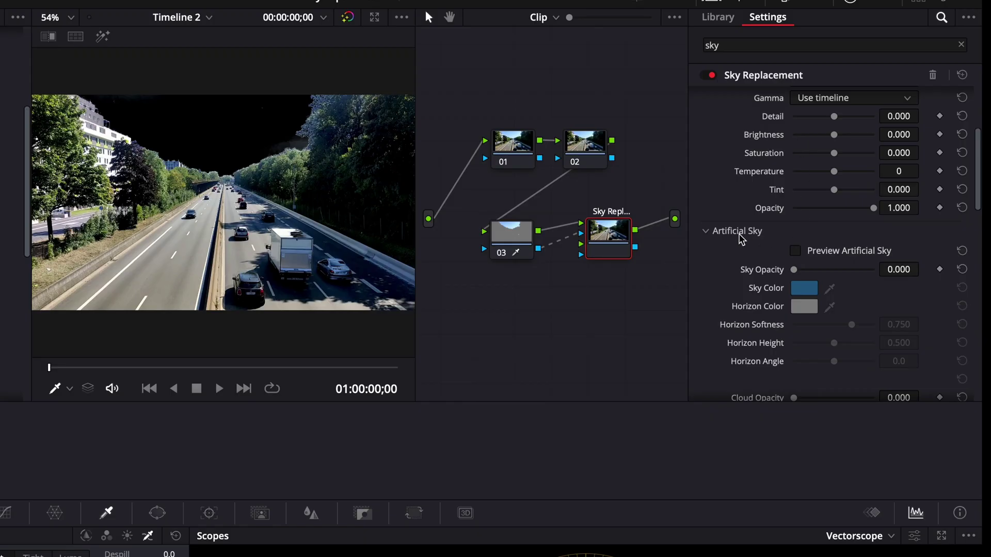
Set the artificial sky's Sky Opacity to 1.000 and Horizon Height to 0.624.
drag(794, 270, 882, 273)
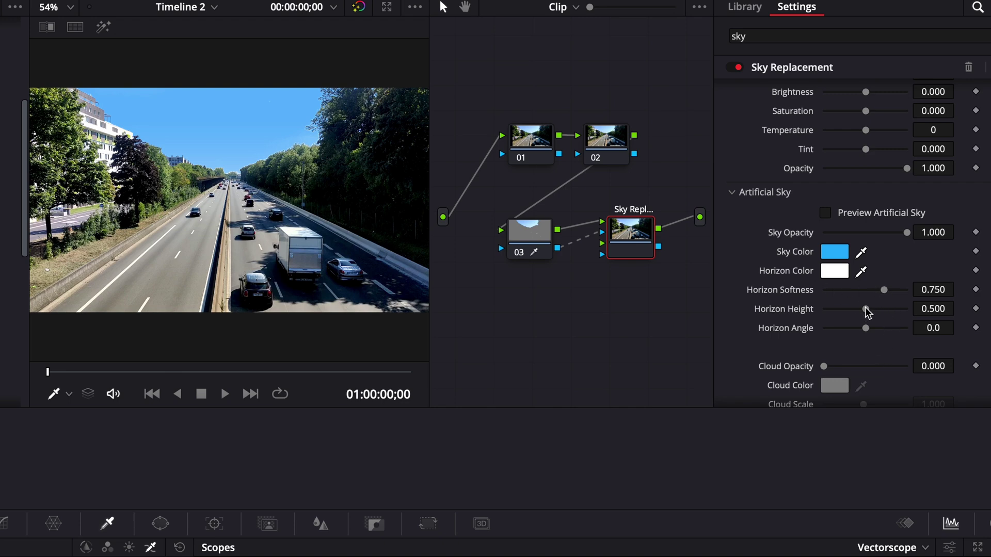
drag(866, 309, 878, 314)
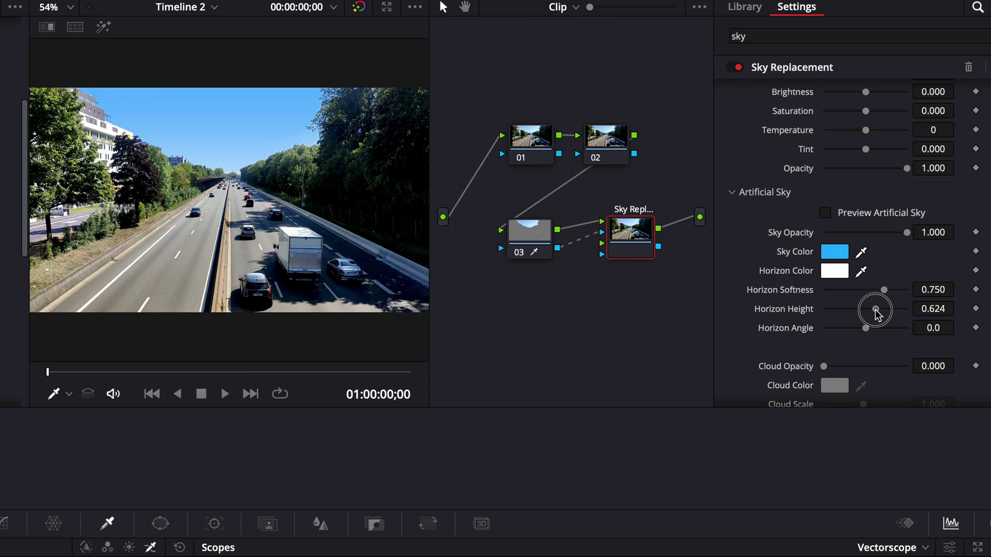
drag(878, 315, 878, 315)
scroll(799, 128, up, 5)
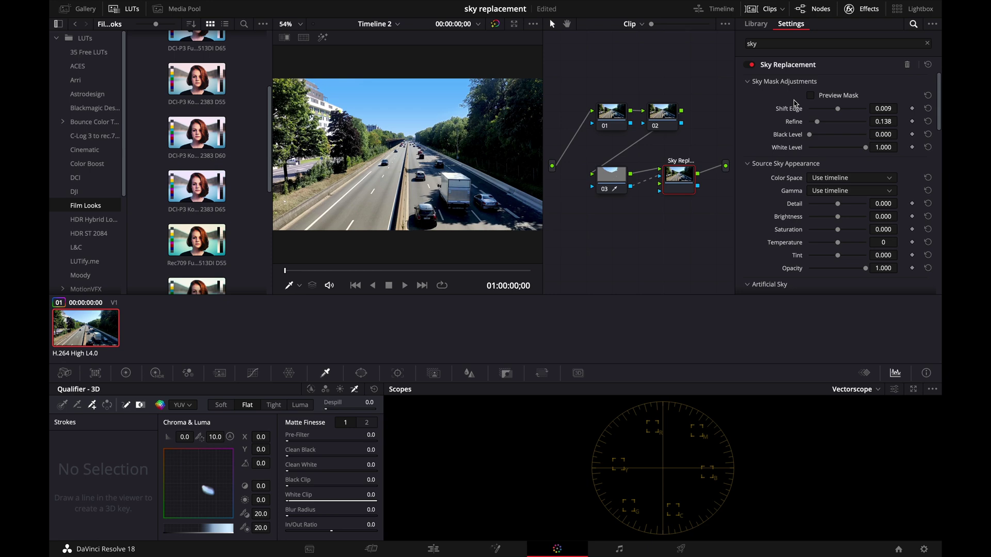
In the enlarged viewer, set the sky mask's Shift Edge to -0.046 and Refine to 0.119.
key(alt+f)
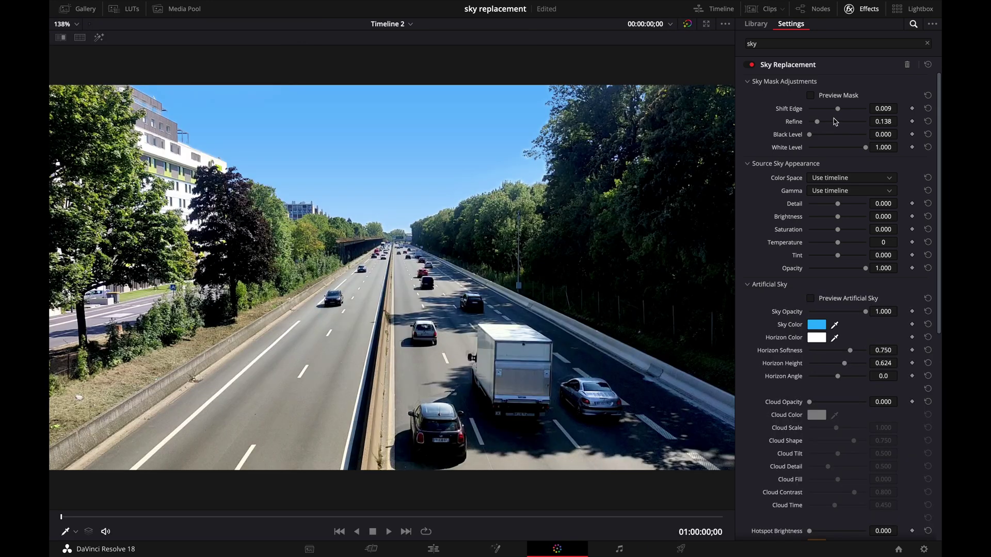
drag(838, 108, 813, 246)
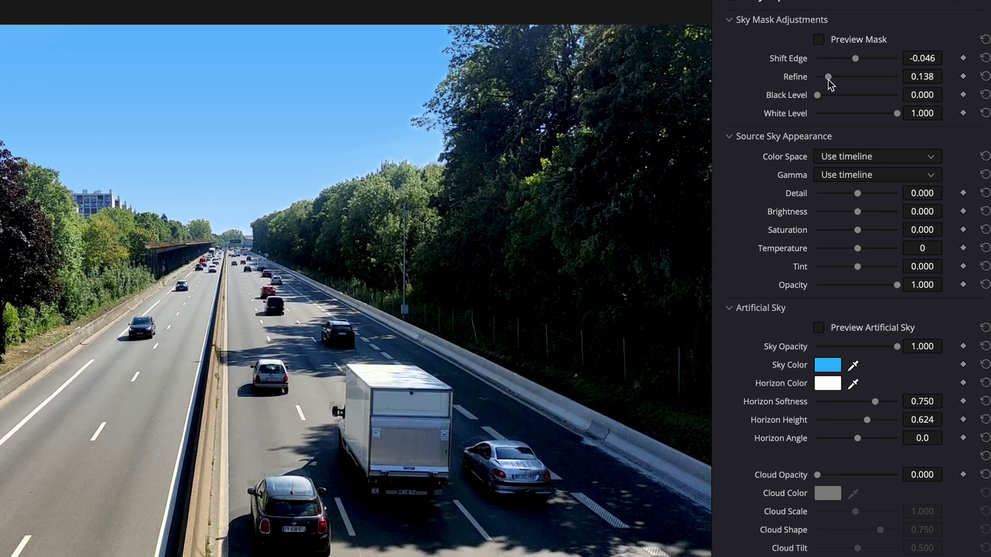
mouse_move(828, 77)
mouse_down()
mouse_move(842, 77)
mouse_move(789, 80)
mouse_move(861, 82)
mouse_move(763, 81)
mouse_move(798, 96)
mouse_move(779, 88)
mouse_move(827, 81)
mouse_up()
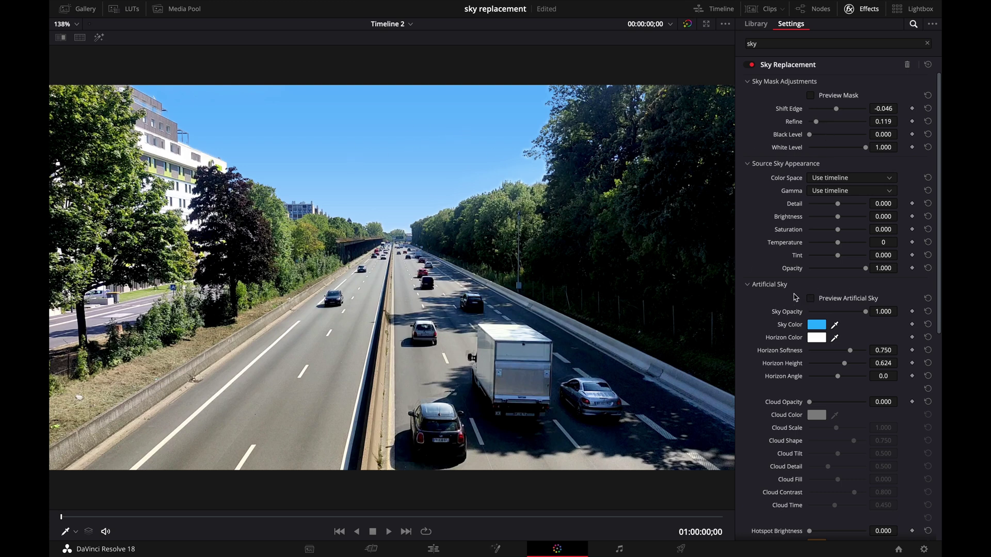
scroll(795, 298, down, 6)
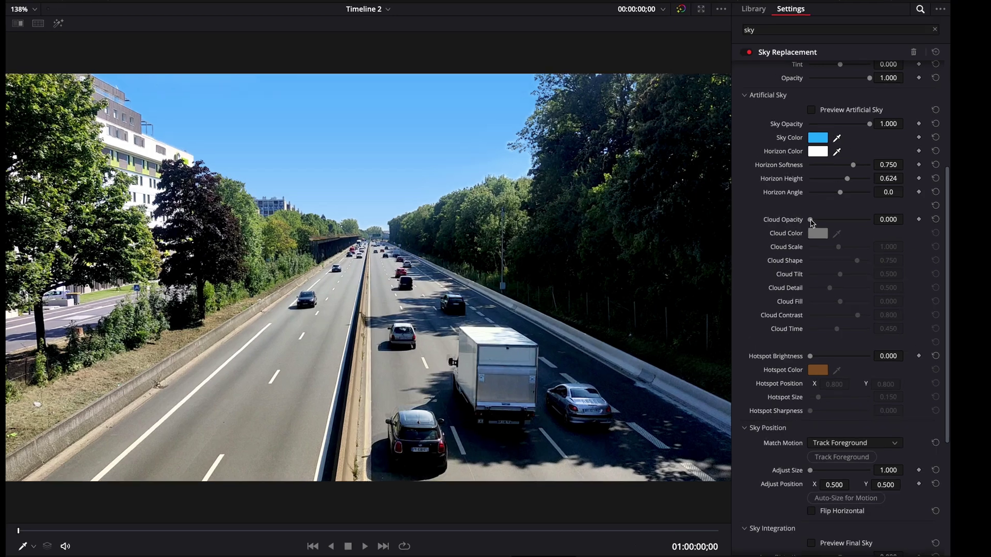
Set clouds to opacity 1.000, scale 0.100, Shape 0.401, Tilt 0.605, Detail 0.794, Fill 0.083.
drag(809, 224, 838, 226)
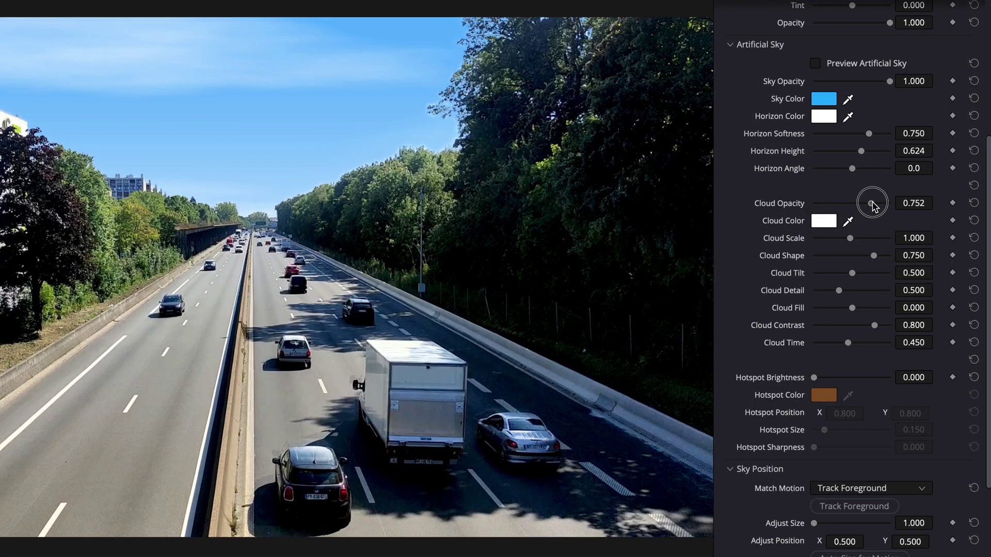
drag(872, 205, 902, 202)
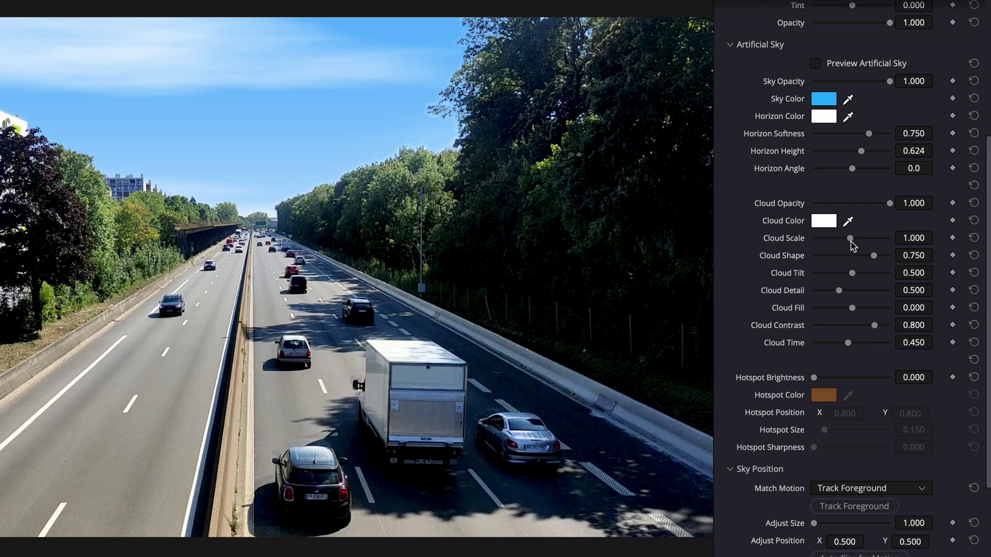
drag(850, 241, 790, 253)
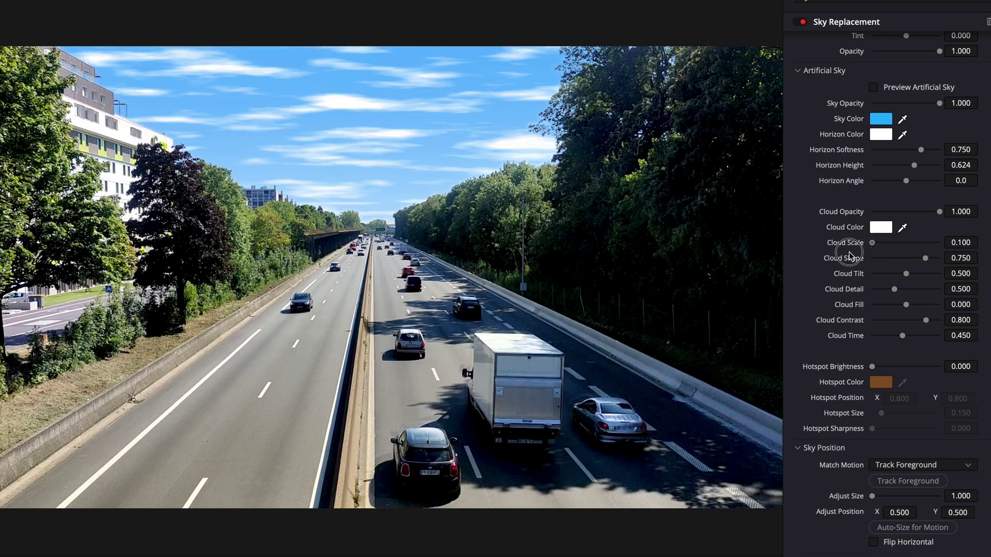
drag(925, 258, 942, 289)
drag(906, 304, 919, 306)
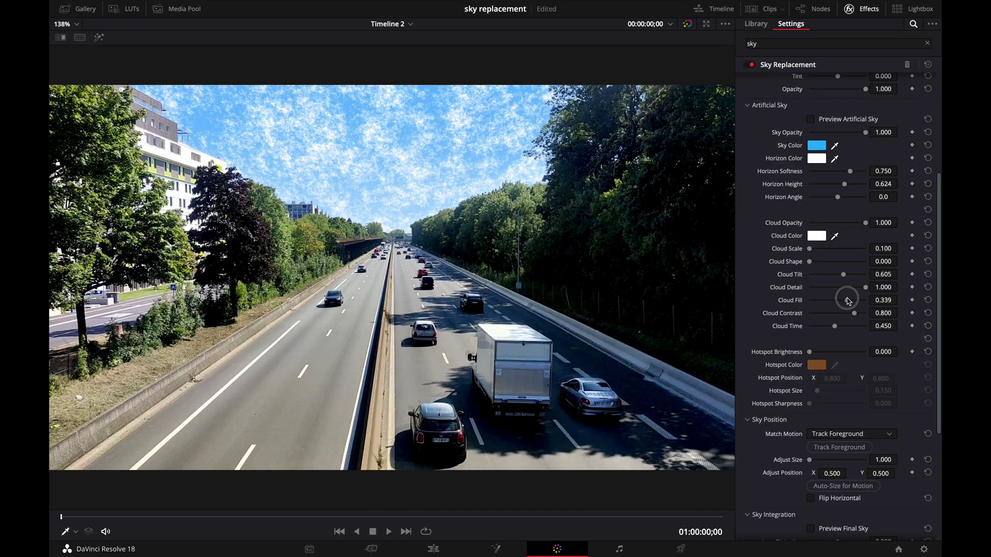
drag(848, 301, 843, 302)
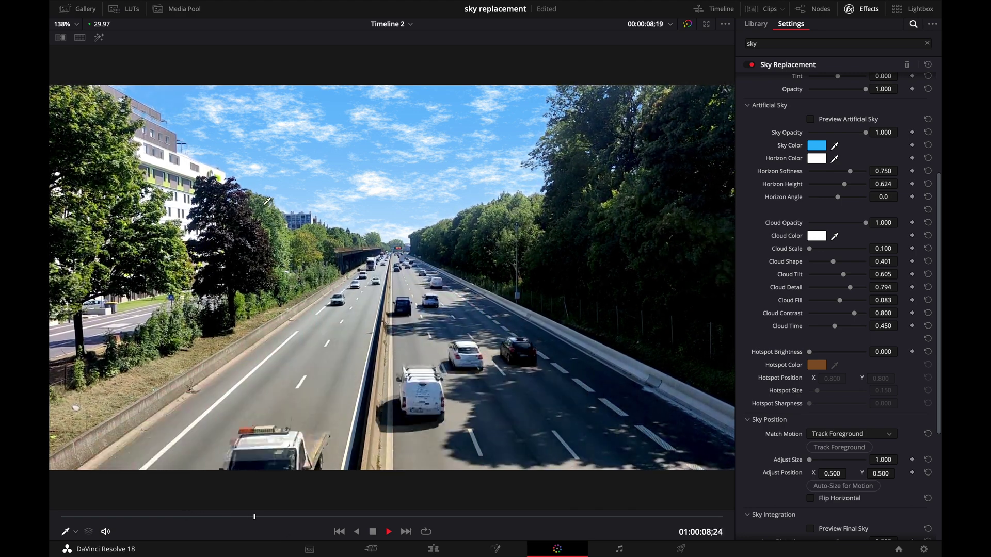
Scrub the clip and run Track Foreground so the sky follows the shot's motion.
drag(168, 516, 335, 494)
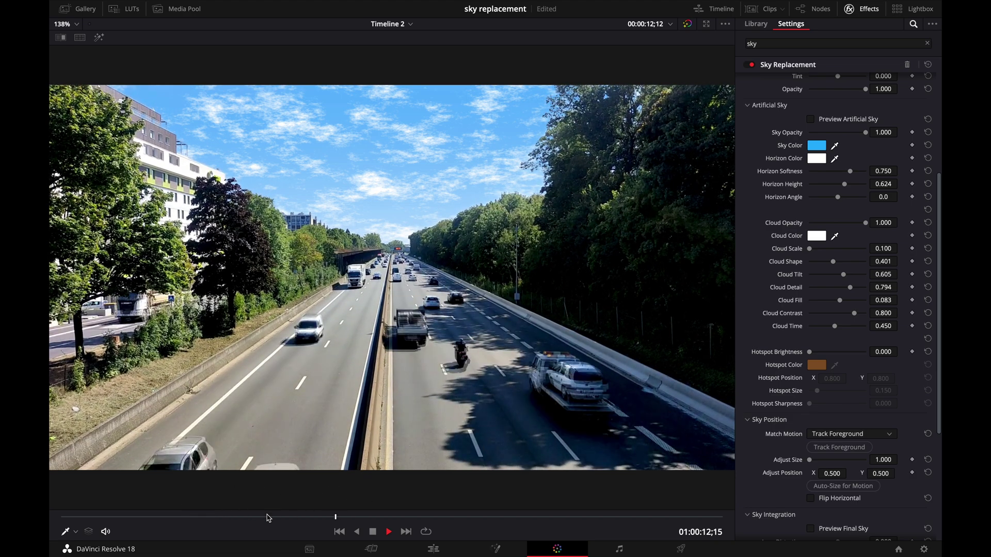
drag(268, 518, 188, 516)
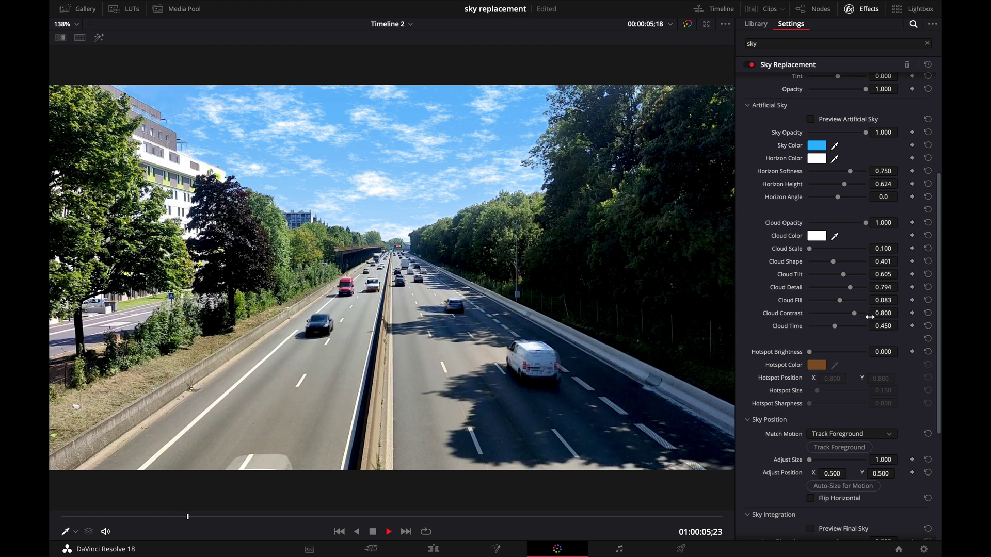
scroll(870, 317, down, 3)
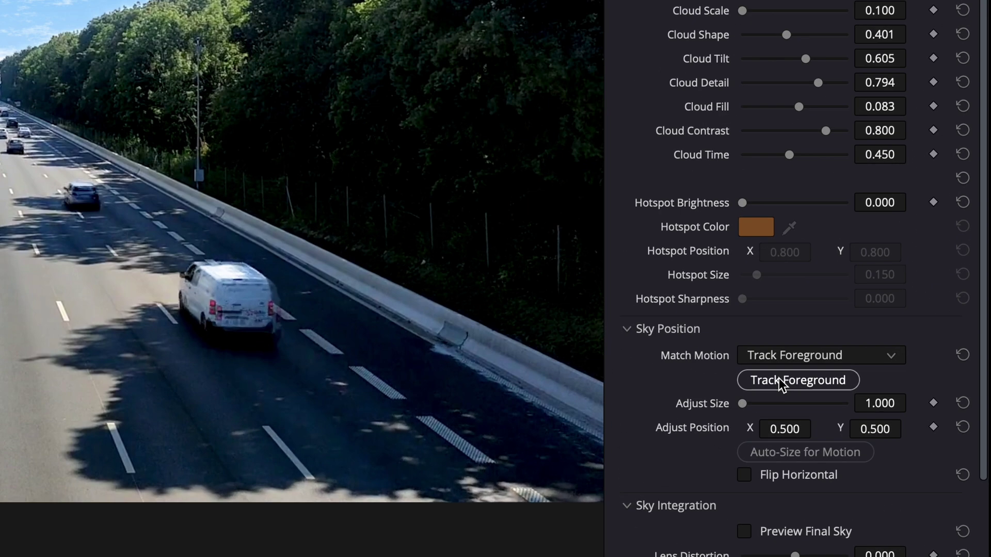
click(779, 379)
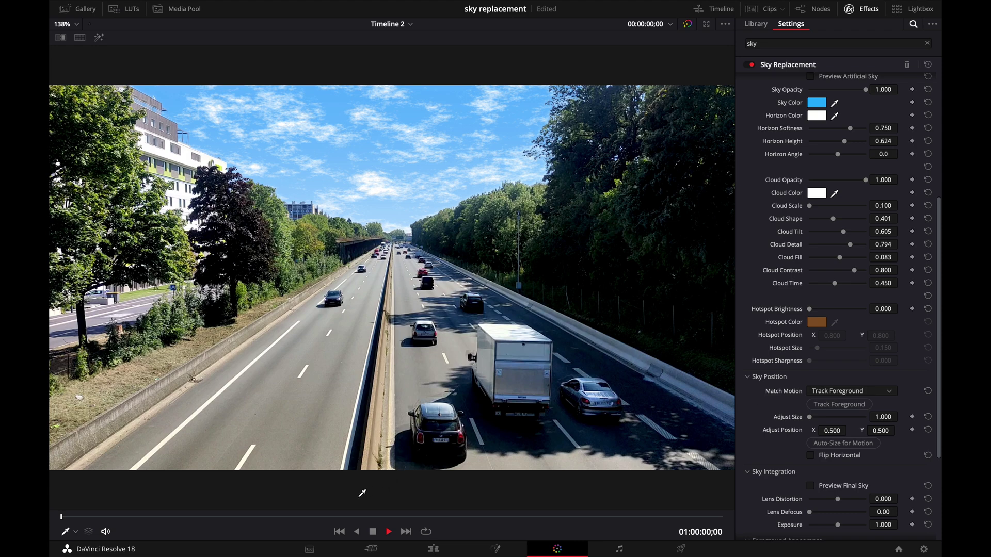
Review the tracked sky and auto-size it to 1.146 to cover the motion.
click(334, 518)
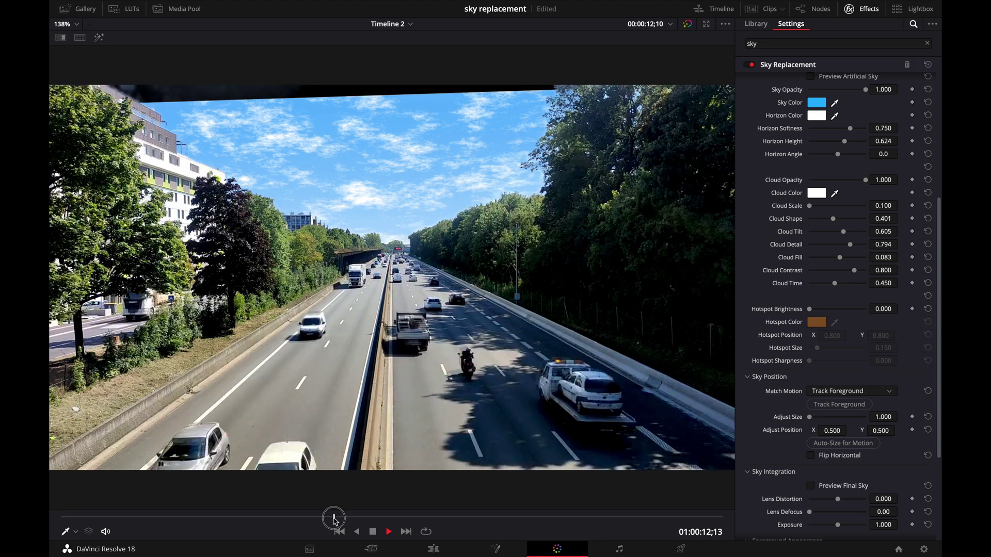
drag(334, 518, 352, 519)
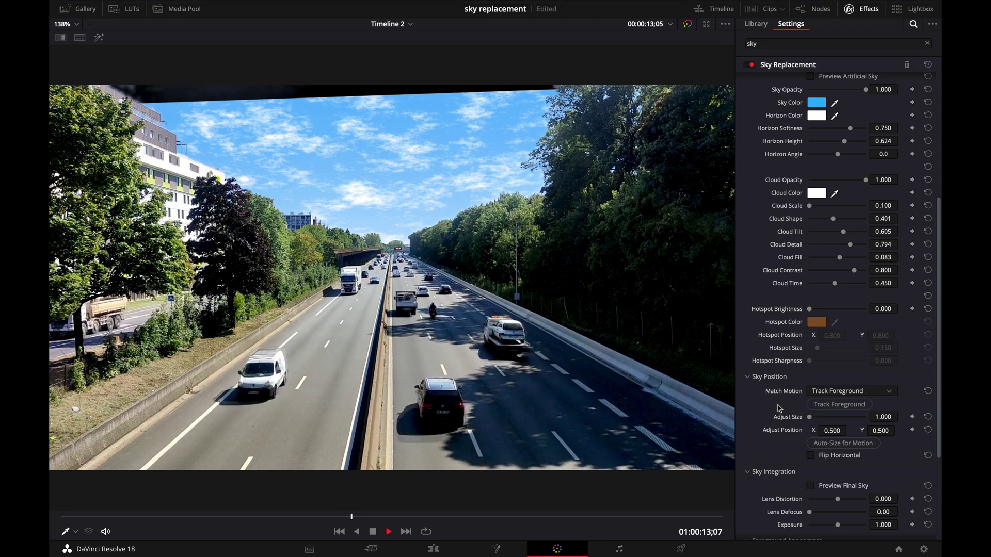
click(842, 445)
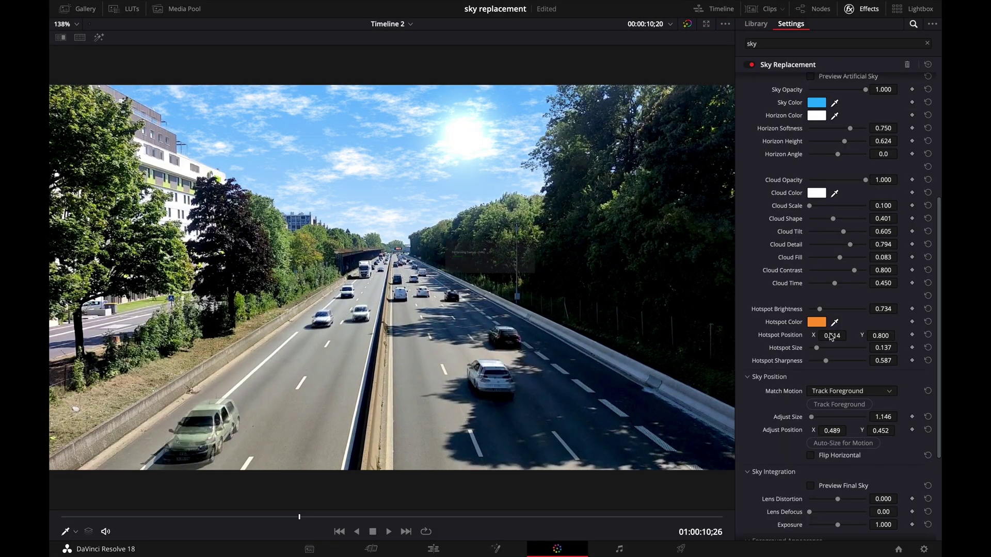
Adjust the sun hotspot's horizontal position in the artificial sky.
click(829, 335)
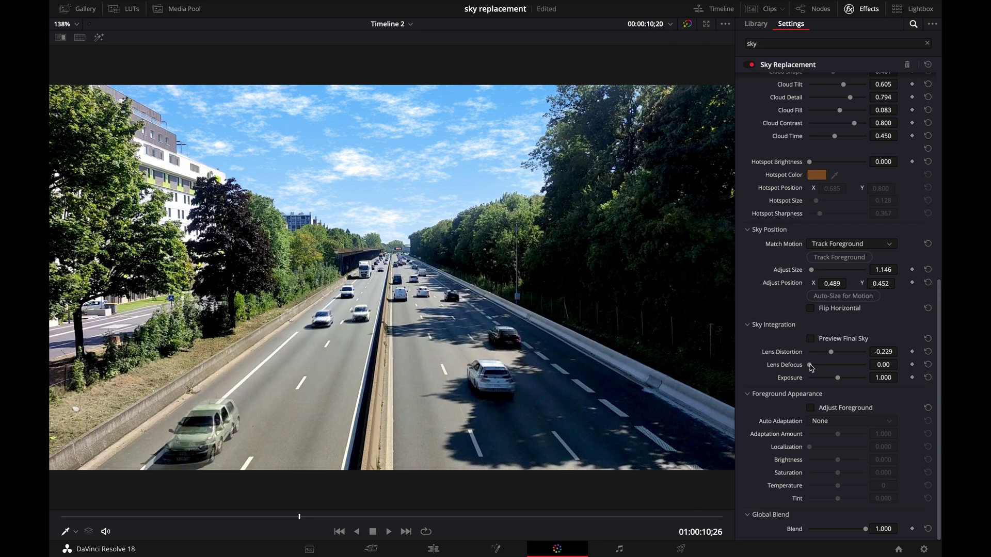
Set the sky's Lens Defocus to 1.92, Exposure to 1.028, and Cloud Time down to 0.266.
drag(811, 368, 820, 370)
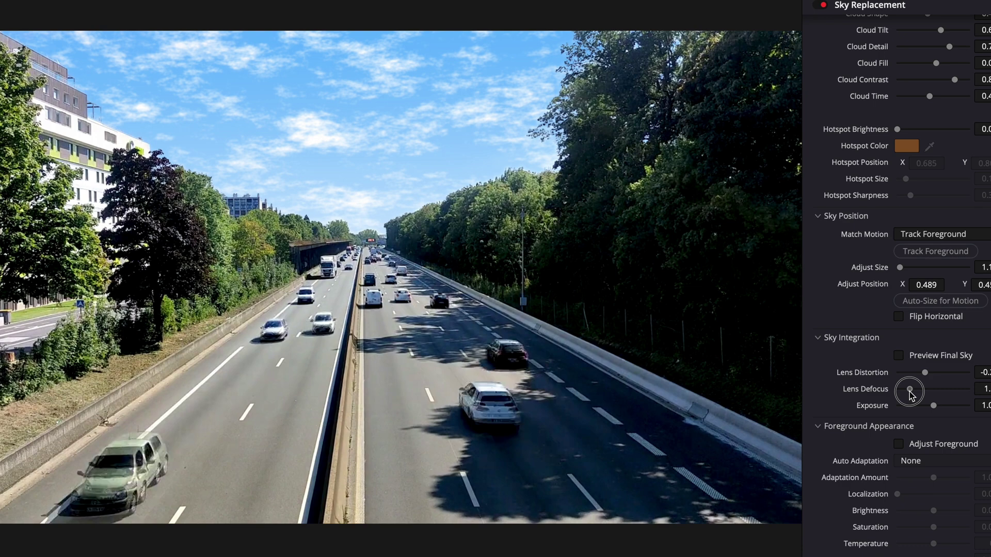
drag(910, 396, 911, 396)
drag(933, 406, 935, 410)
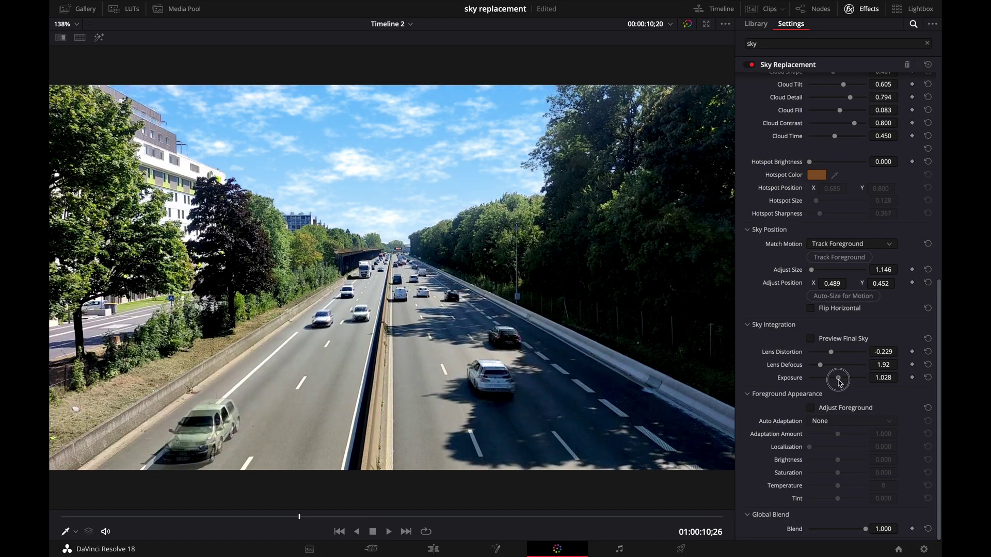
drag(839, 382, 839, 382)
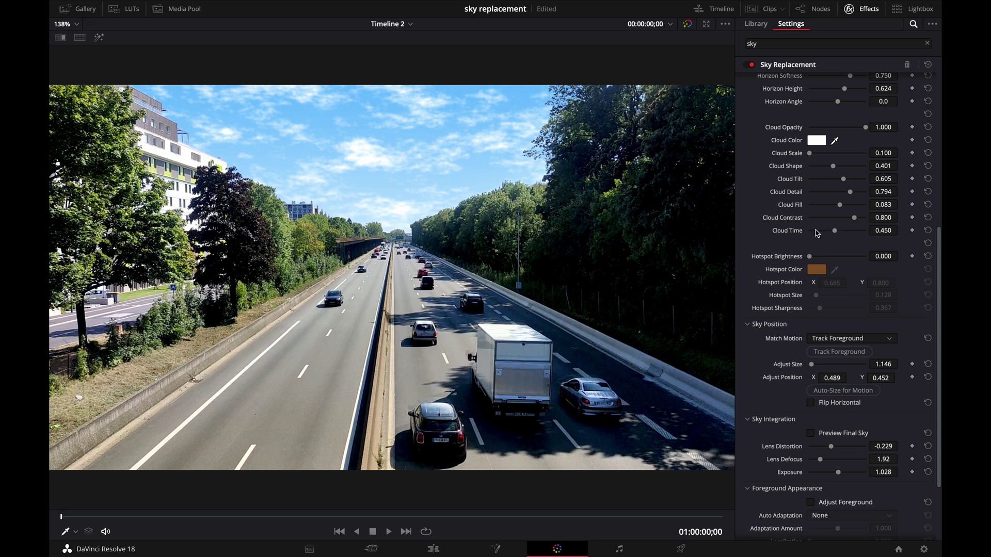
drag(834, 232, 826, 235)
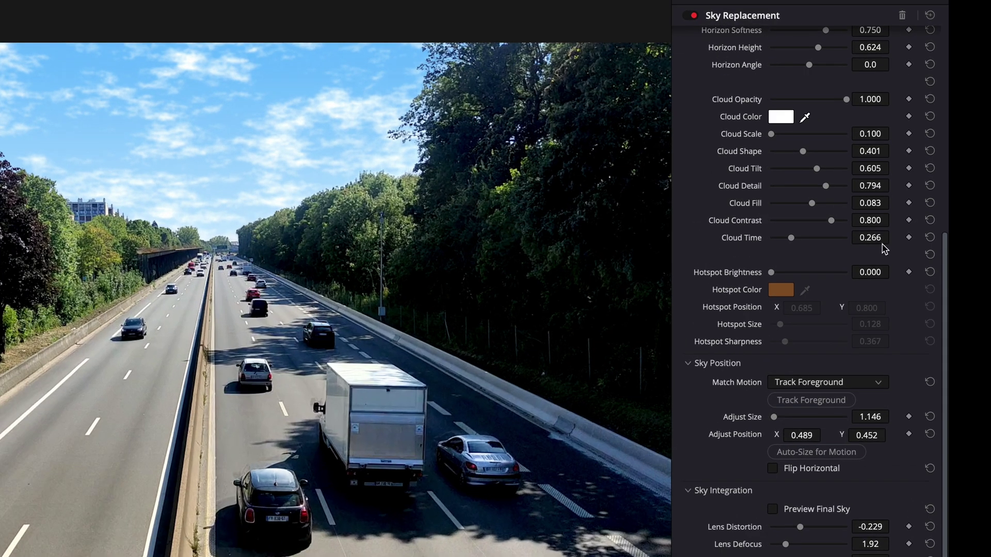
Keyframe Cloud Time from 0.266 at the clip start to 0.388 near 30 seconds, then scrub to review.
click(909, 238)
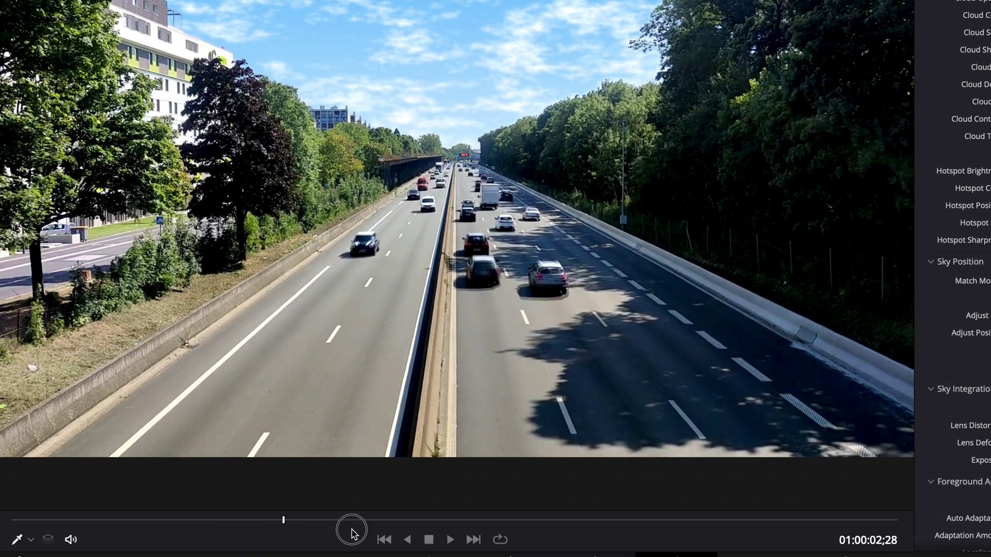
drag(349, 522, 903, 522)
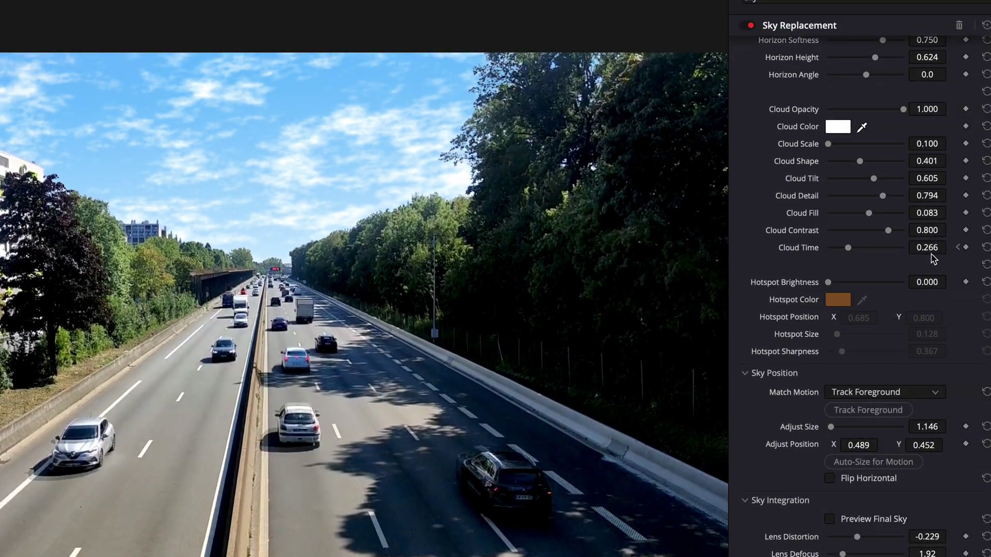
click(929, 249)
drag(932, 252, 444, 267)
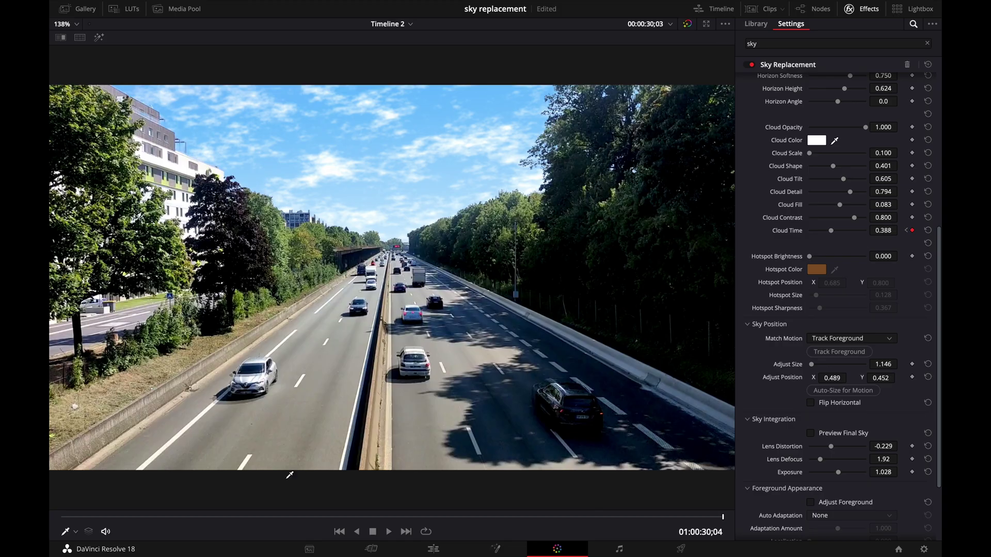
drag(135, 521, 53, 501)
Restore the full Color page layout and shift the Sky Color to a deeper purple-blue.
key(alt+f)
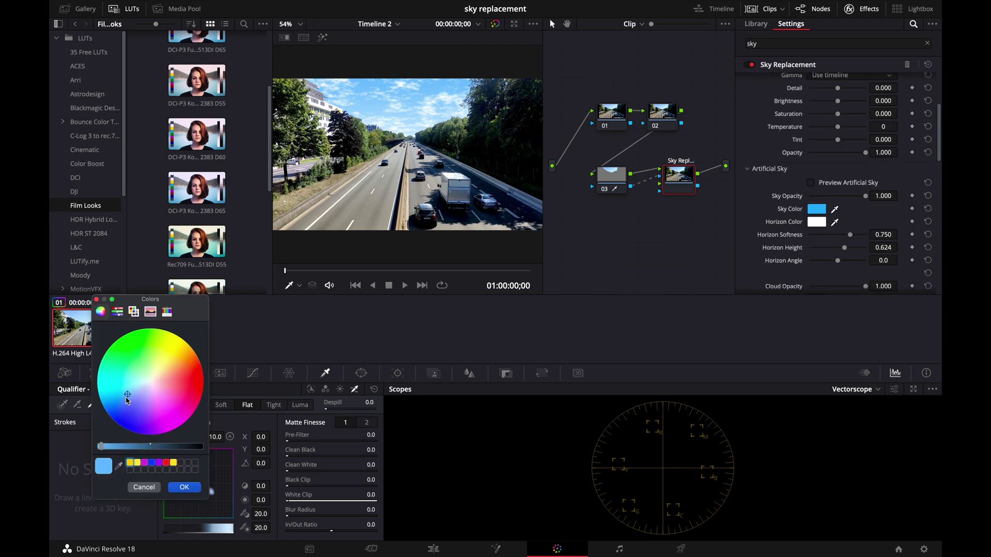
mouse_move(129, 396)
mouse_down()
mouse_move(133, 409)
mouse_move(122, 398)
mouse_move(186, 369)
mouse_move(159, 382)
mouse_move(180, 376)
mouse_up()
key(Escape)
Change the Horizon Color from salmon to a pale, near-white tone.
click(817, 222)
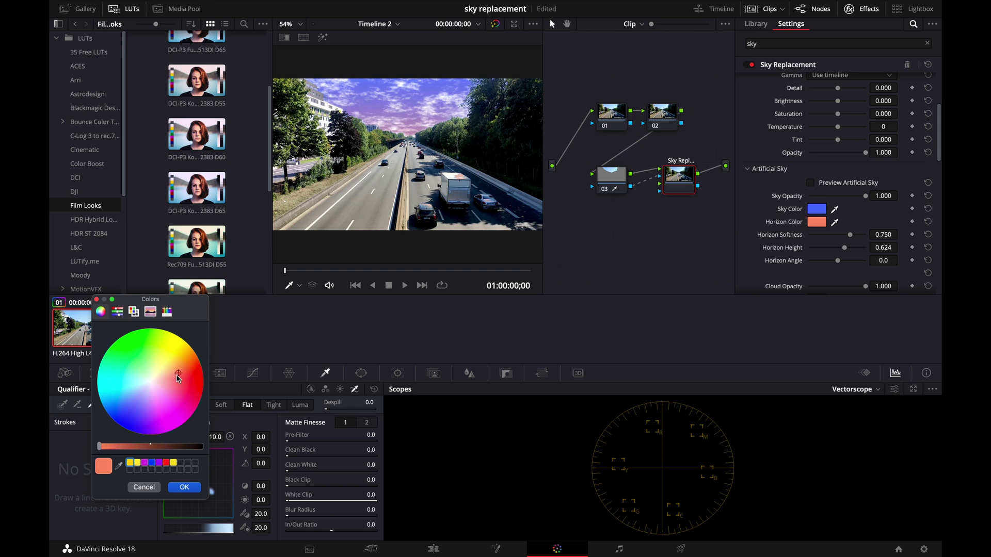
drag(178, 379, 176, 380)
click(150, 412)
click(145, 391)
click(184, 487)
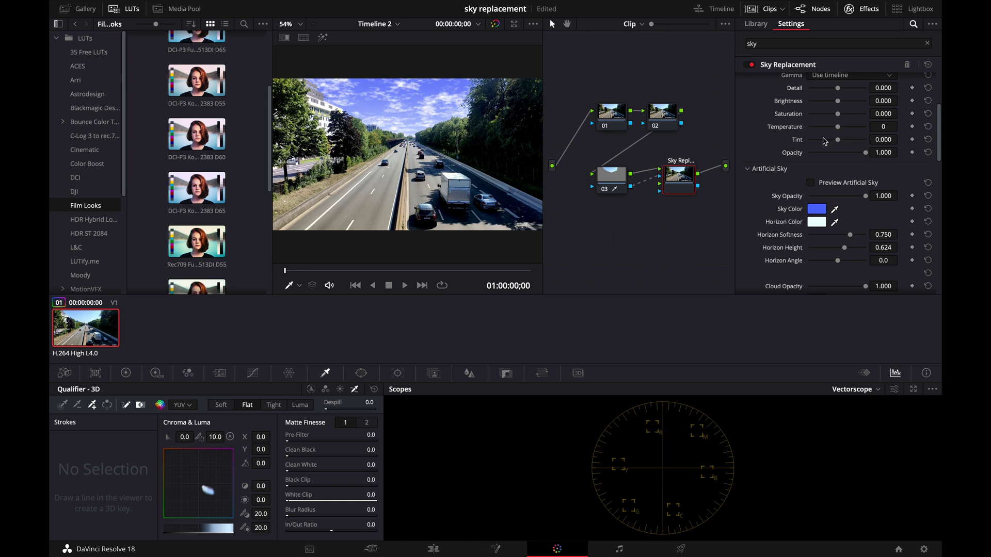
scroll(825, 141, up, 4)
scroll(824, 141, down, 7)
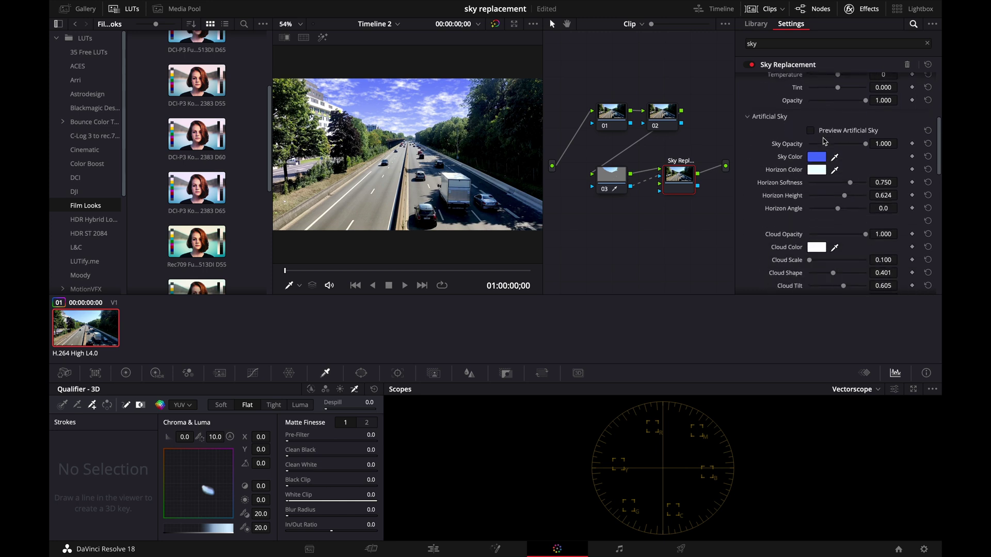